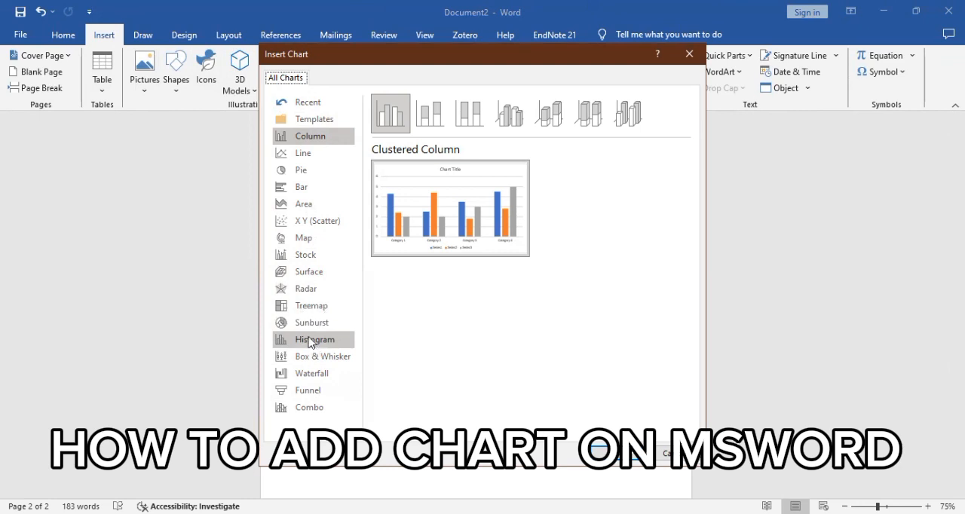
# Step: Insert a standard pie chart into the document
pyautogui.click(320, 176)
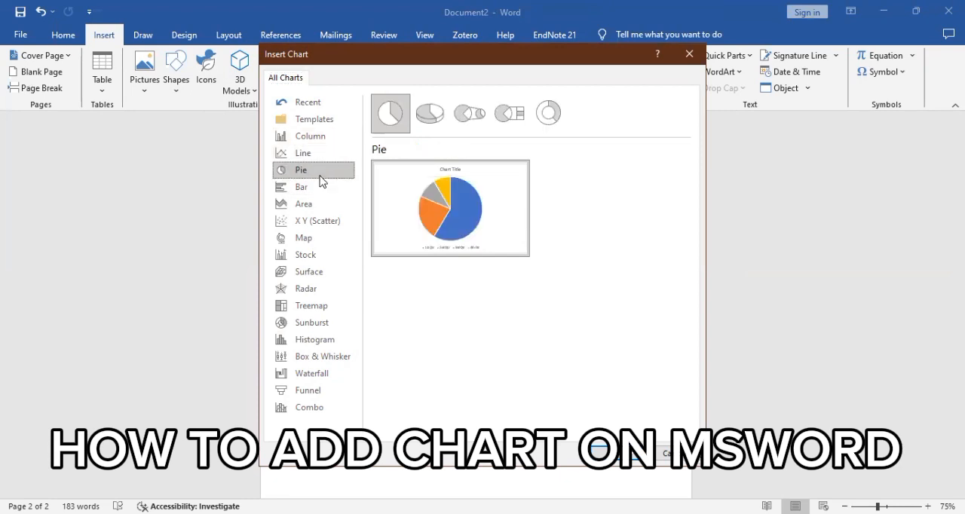
pyautogui.moveTo(429, 217)
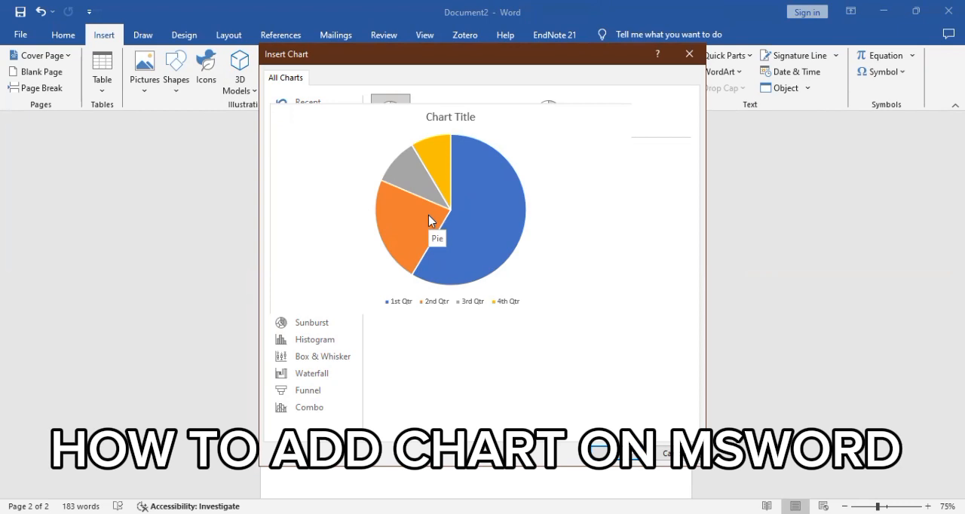
pyautogui.click(602, 451)
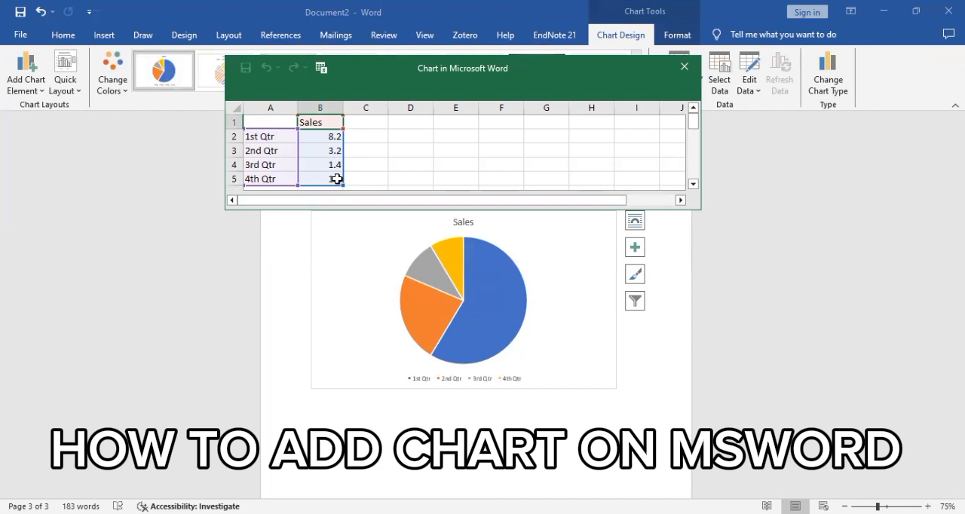
# Step: Change the first category in the chart data to APPLE with a sales value of 20
pyautogui.doubleClick(282, 137)
pyautogui.press('BackSpace')
pyautogui.press('BackSpace')
pyautogui.press('BackSpace')
pyautogui.press('BackSpace')
pyautogui.press('BackSpace')
pyautogui.press('BackSpace')
pyautogui.press('BackSpace')
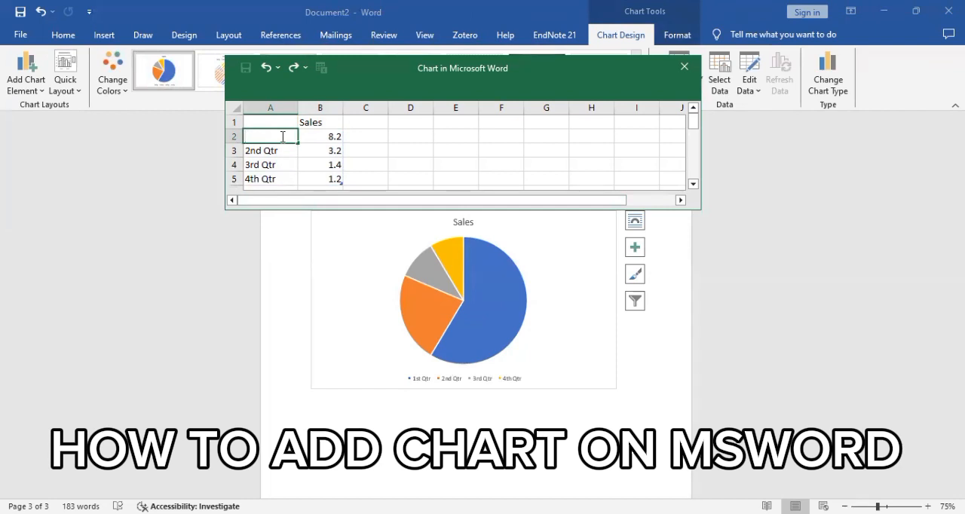
pyautogui.write('APPLE')
pyautogui.click(337, 137)
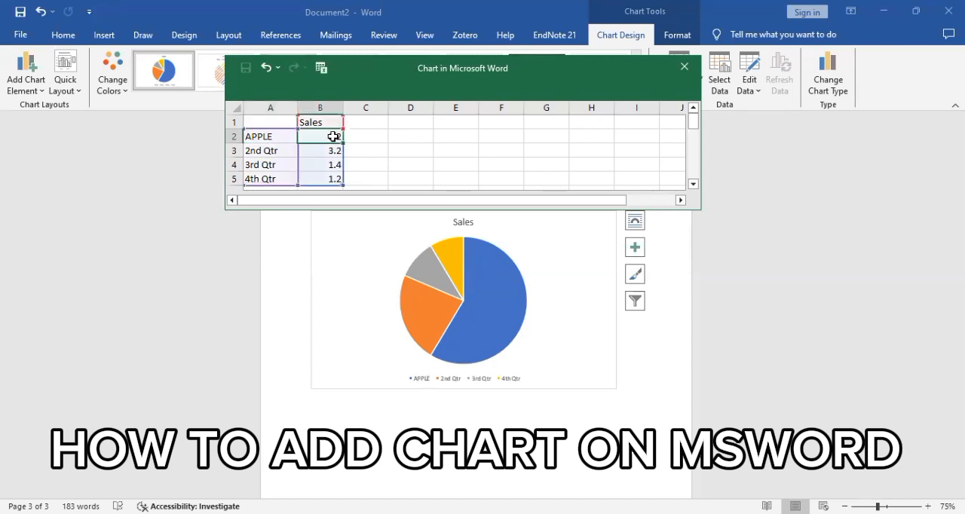
pyautogui.doubleClick(331, 135)
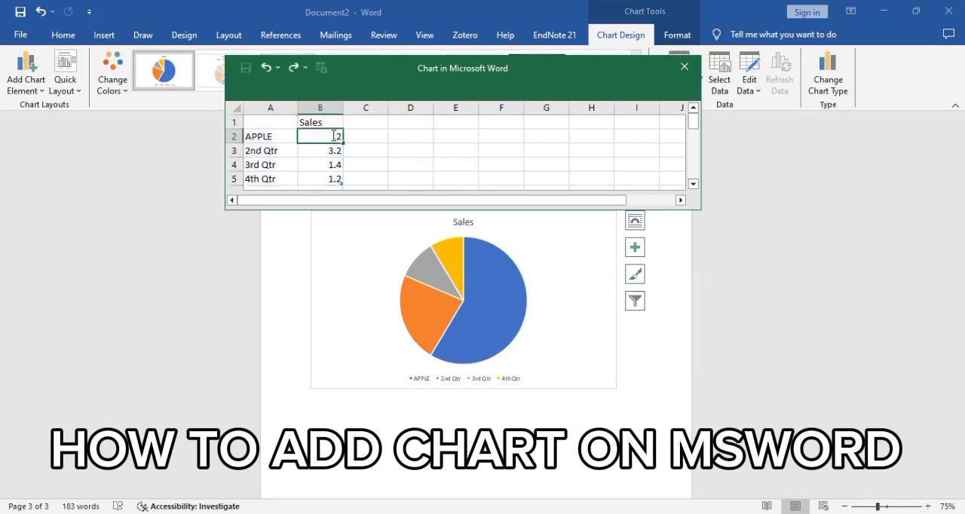
pyautogui.press('BackSpace')
pyautogui.write('20')
# Step: Change the second category in the chart data to MANGO with a sales value of 50
pyautogui.click(263, 150)
pyautogui.moveTo(275, 151); pyautogui.dragTo(232, 153)
pyautogui.write('MANGOr')
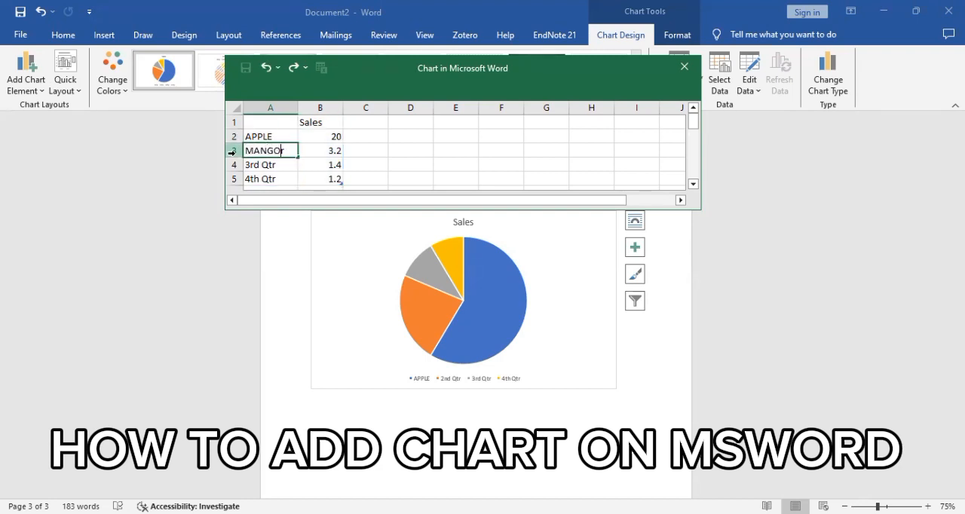
pyautogui.press('Delete')
pyautogui.click(332, 152)
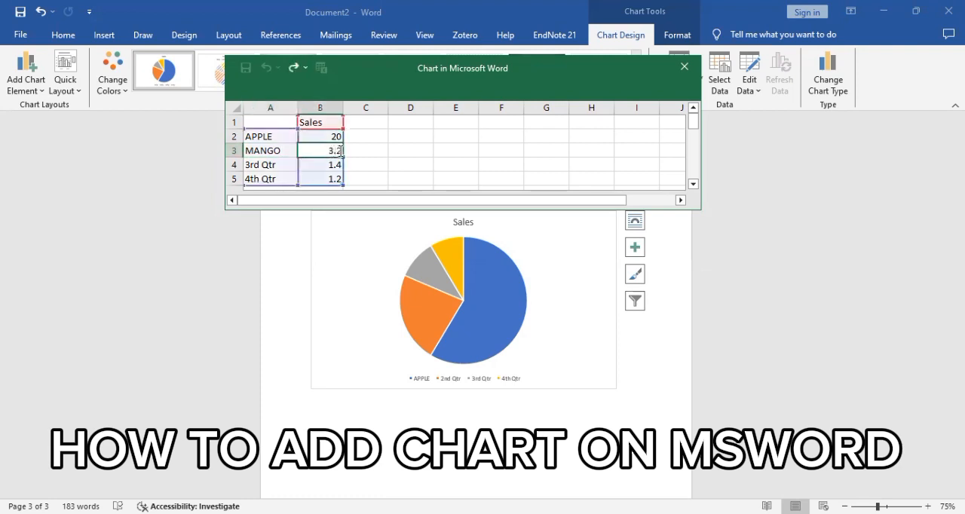
pyautogui.moveTo(341, 150); pyautogui.dragTo(327, 150)
pyautogui.write('50')
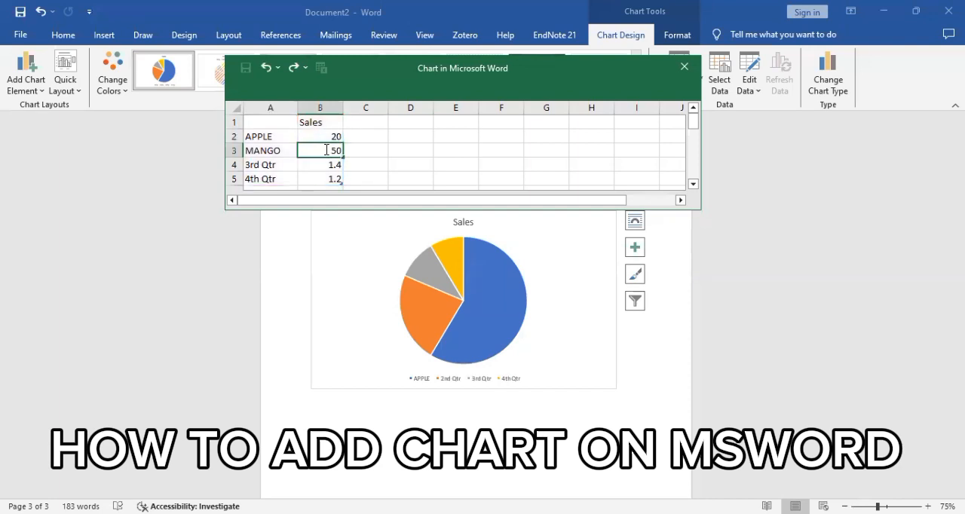
# Step: Change the third category in the chart data to BANANA with a sales value of 20
pyautogui.click(287, 166)
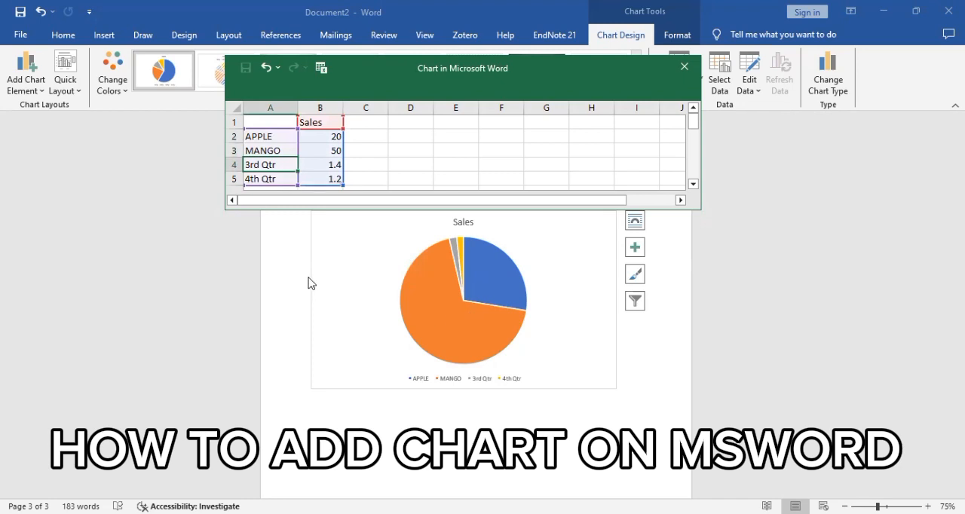
pyautogui.doubleClick(278, 163)
pyautogui.press('BackSpace')
pyautogui.press('BackSpace')
pyautogui.press('BackSpace')
pyautogui.press('BackSpace')
pyautogui.press('BackSpace')
pyautogui.press('BackSpace')
pyautogui.press('BackSpace')
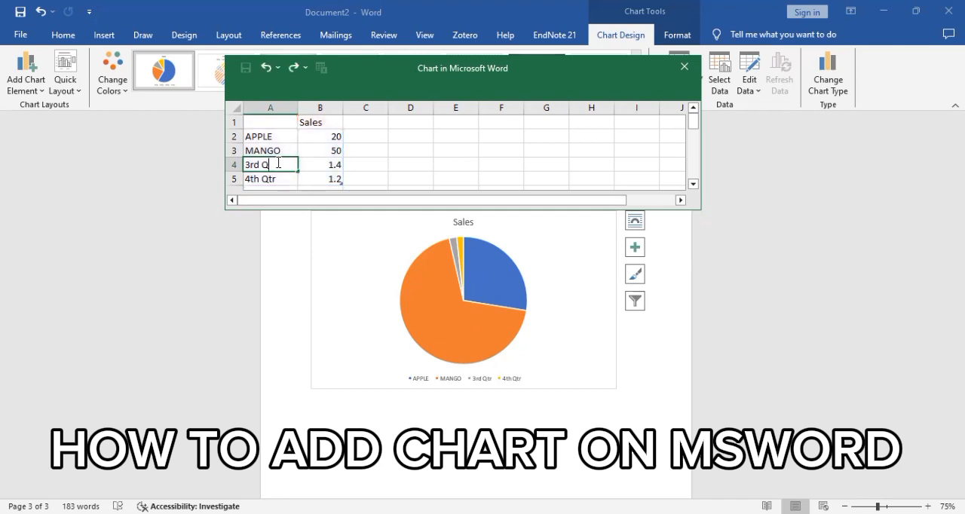
pyautogui.write('BANANA')
pyautogui.click(336, 164)
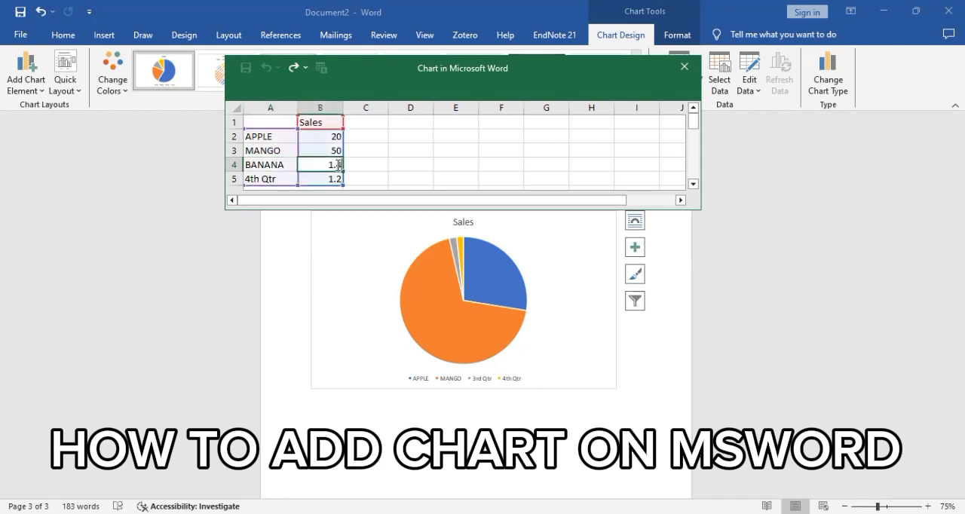
pyautogui.press('BackSpace')
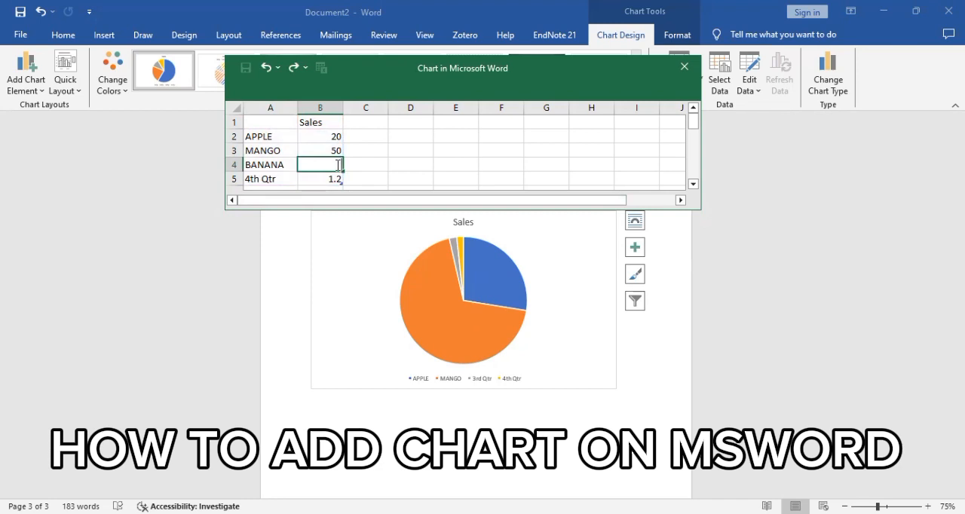
pyautogui.write('20')
# Step: Clear the fourth category's name and sales value from the chart data
pyautogui.click(287, 183)
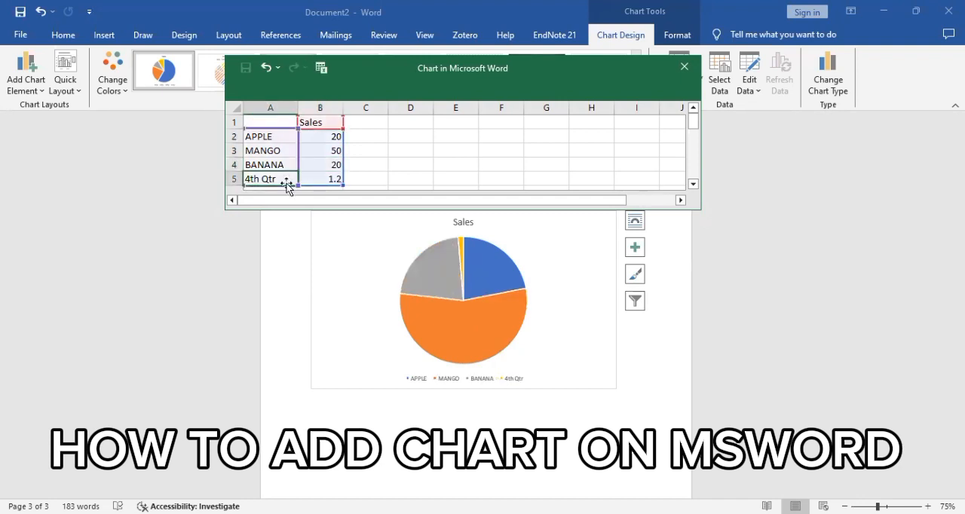
pyautogui.press('BackSpace')
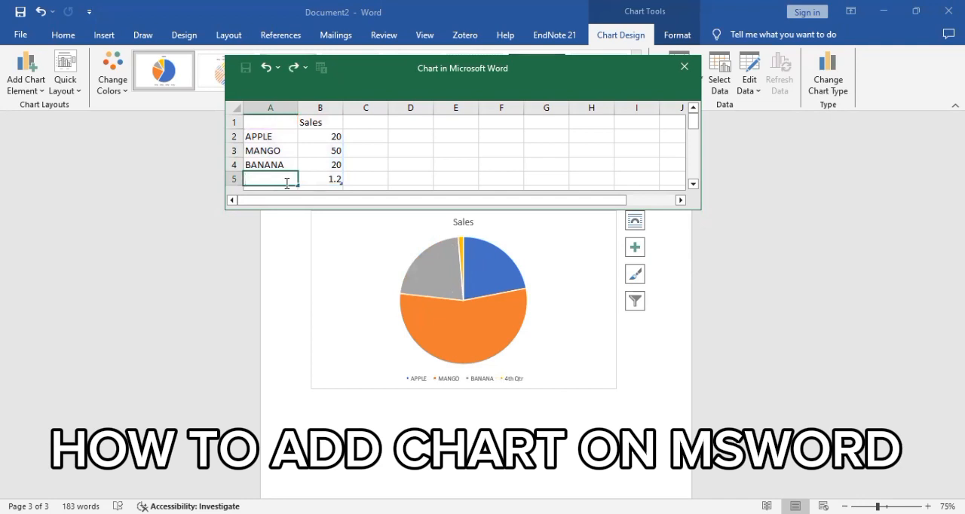
pyautogui.click(319, 181)
pyautogui.doubleClick(320, 181)
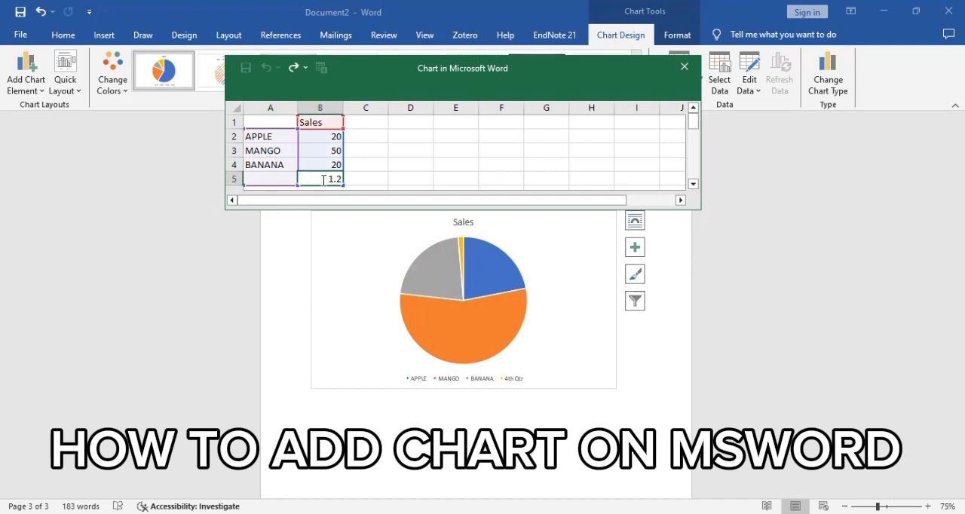
pyautogui.hotkey('shift', 'Left')
pyautogui.hotkey('shift', 'Left')
pyautogui.hotkey('shift', 'Left')
pyautogui.press('Delete')
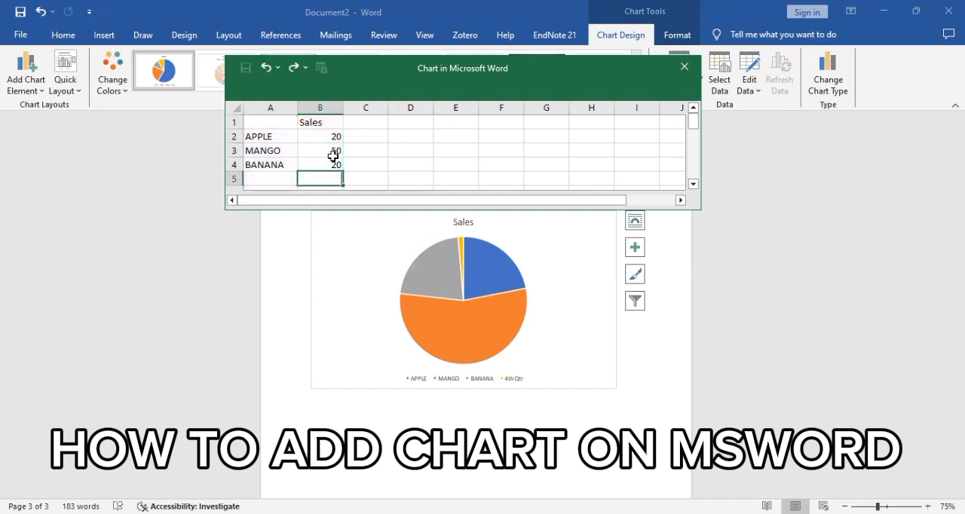
# Step: Set the BANANA sales value to 30 and close the chart data sheet
pyautogui.click(337, 168)
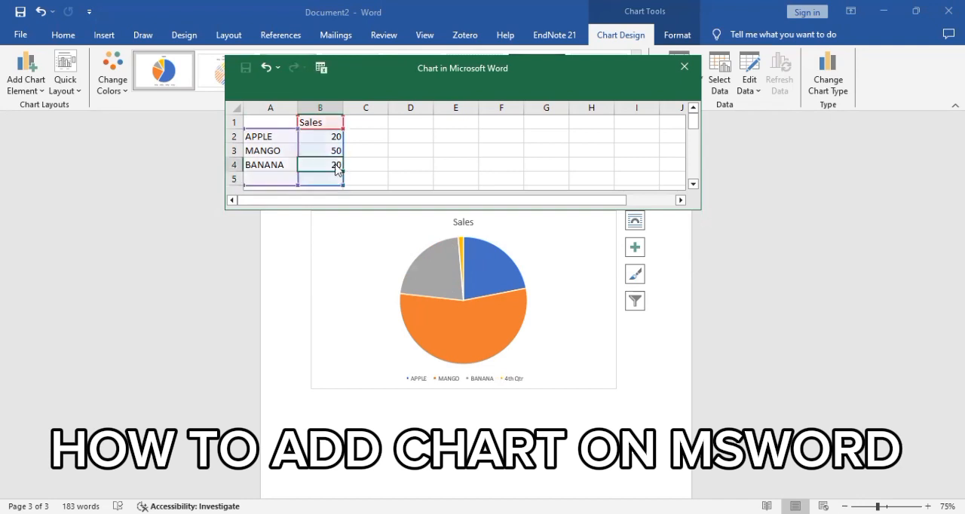
pyautogui.doubleClick(337, 165)
pyautogui.press('BackSpace')
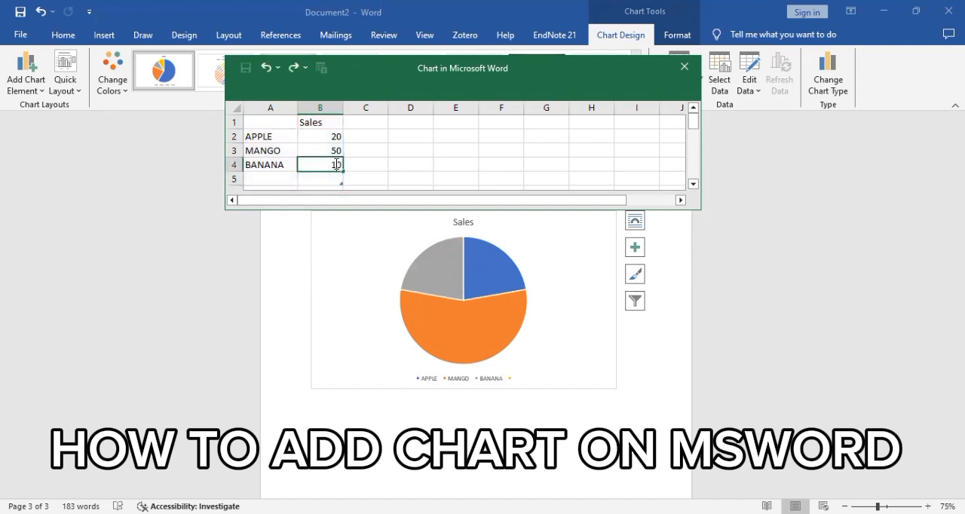
pyautogui.write('3')
pyautogui.press('Return')
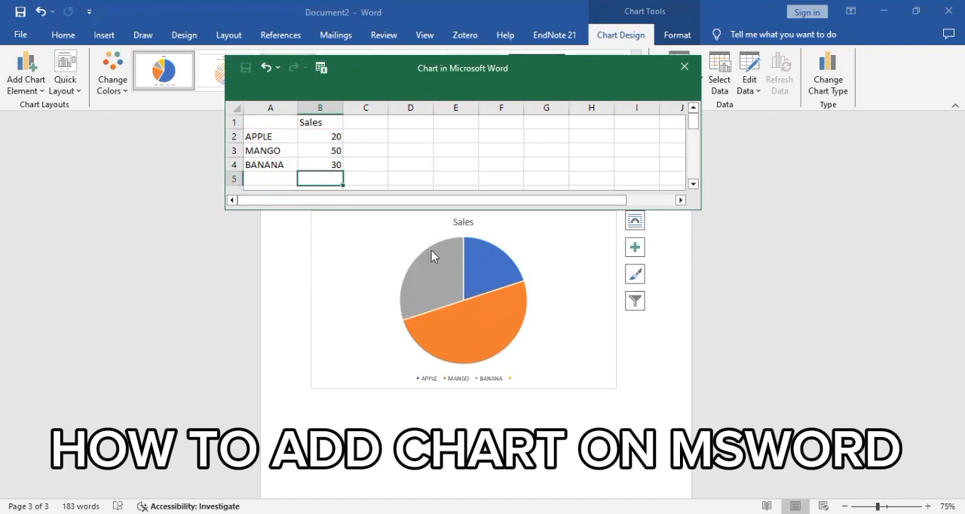
pyautogui.click(686, 68)
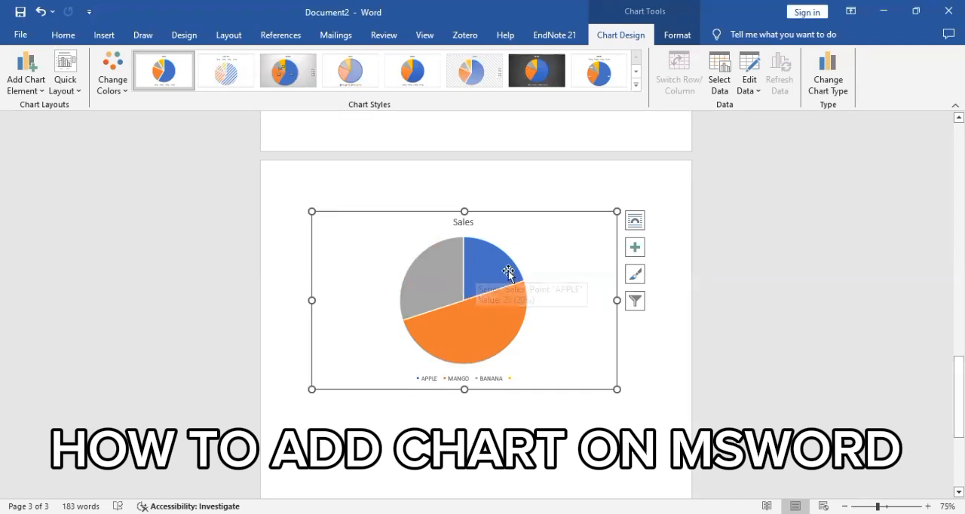
# Step: Add the caption "COMPARISION OF FRUITS THAT PEOPLES LIKE IN SUMMER" below the pie chart, followed by a new line
pyautogui.moveTo(484, 273)
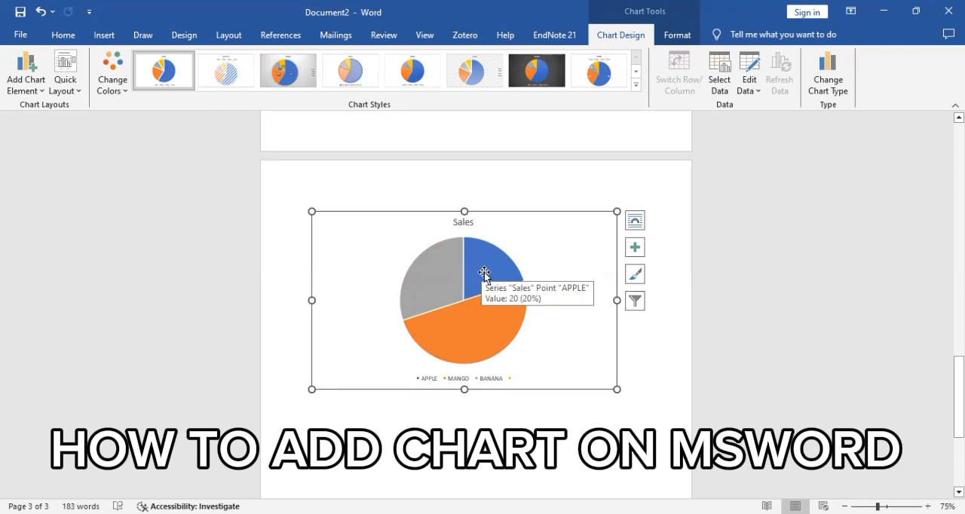
pyautogui.moveTo(433, 273)
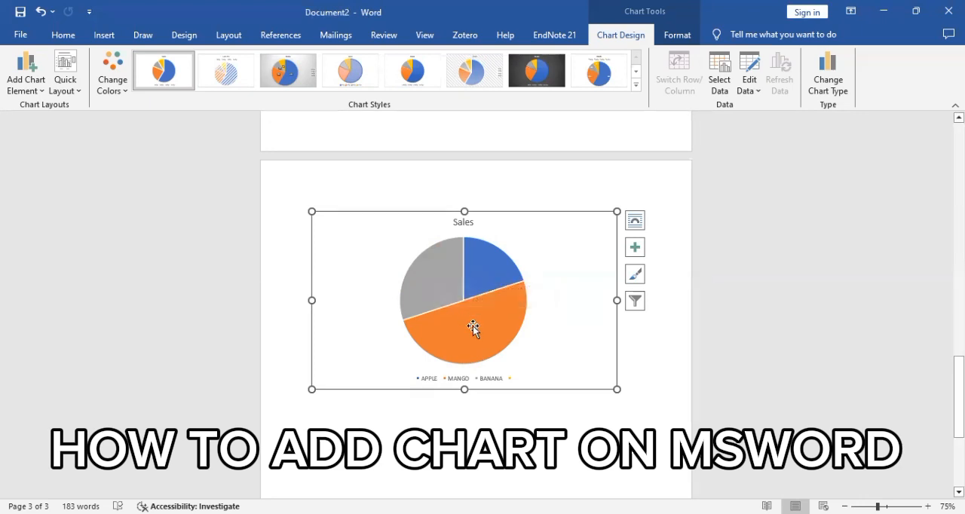
pyautogui.moveTo(472, 326)
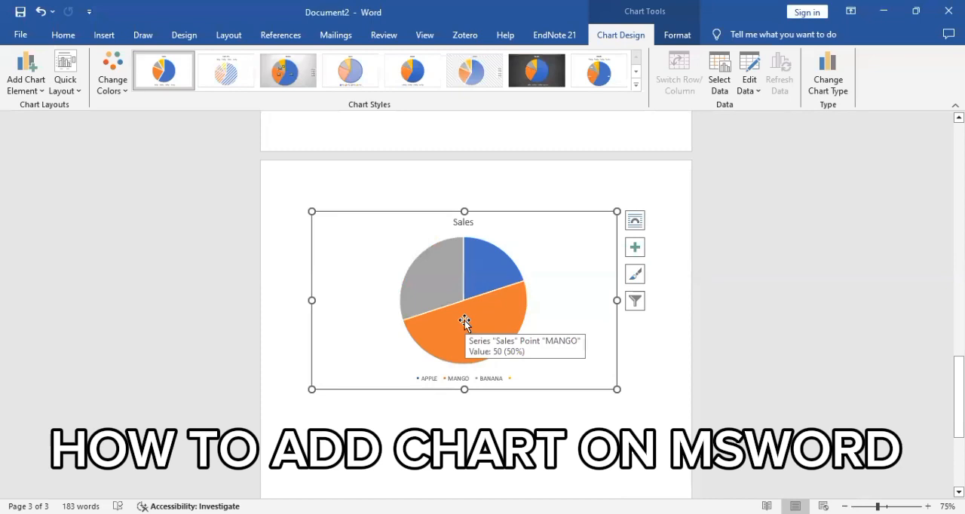
pyautogui.click(588, 433)
pyautogui.click(676, 390)
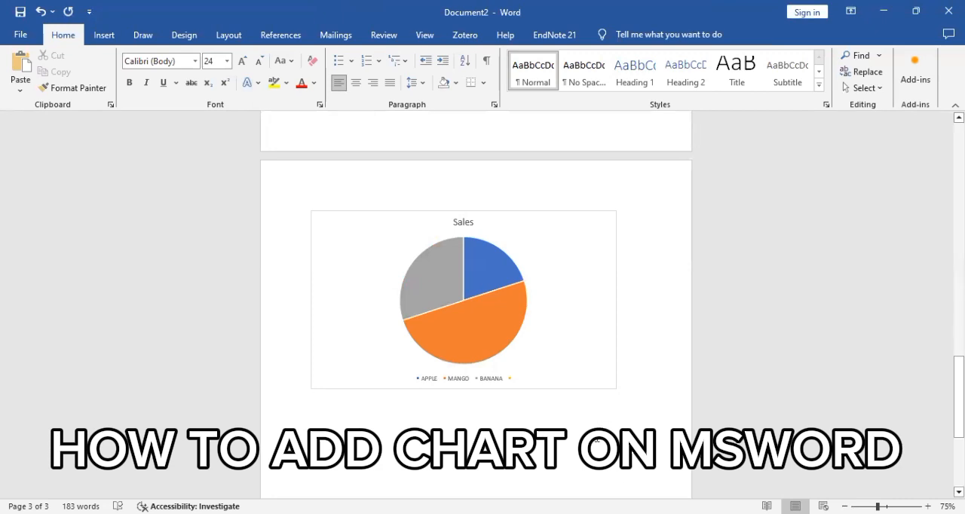
pyautogui.write('CO')
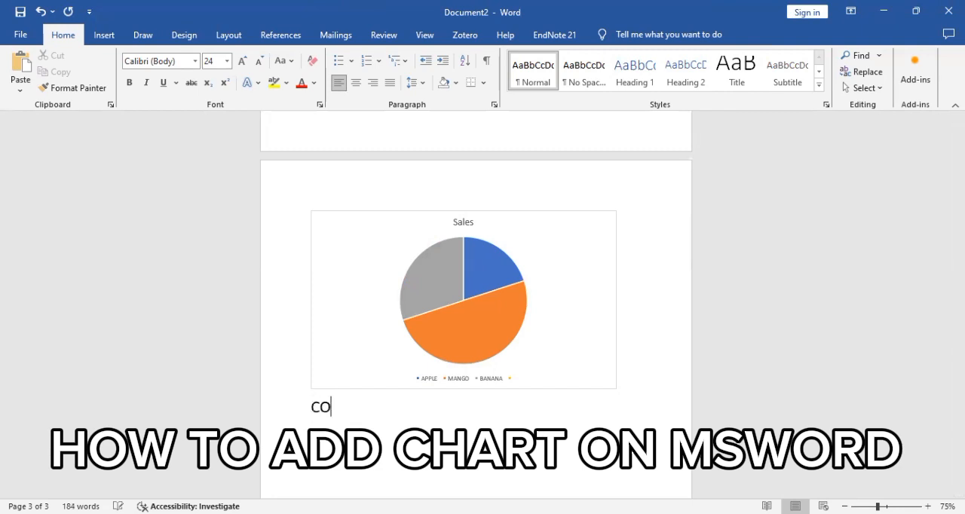
pyautogui.write('MPARISO')
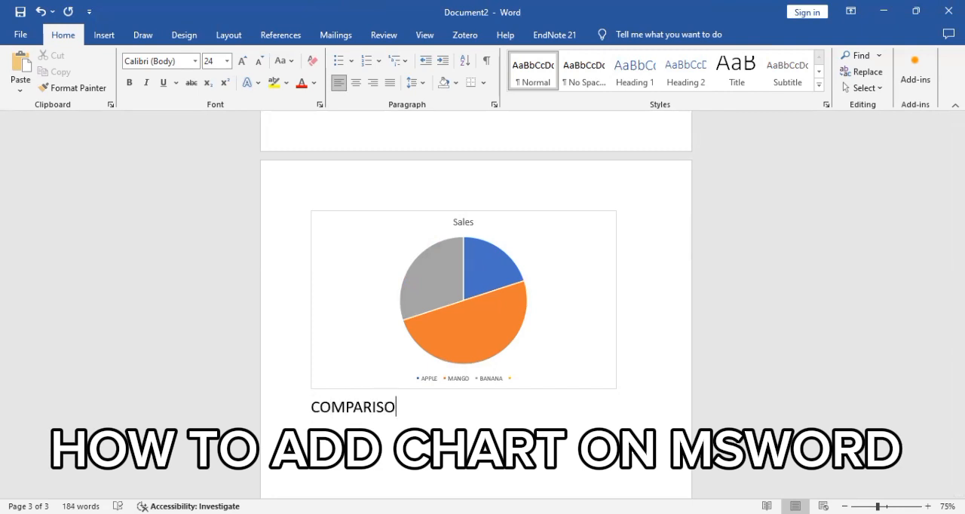
pyautogui.press('BackSpace')
pyautogui.write('ION OF FRUITS ')
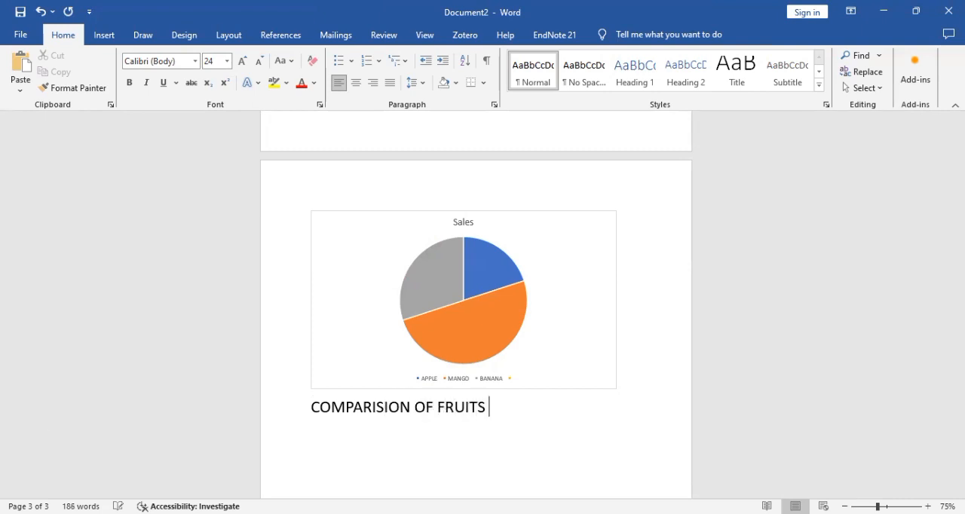
pyautogui.write('THAT PEOLES')
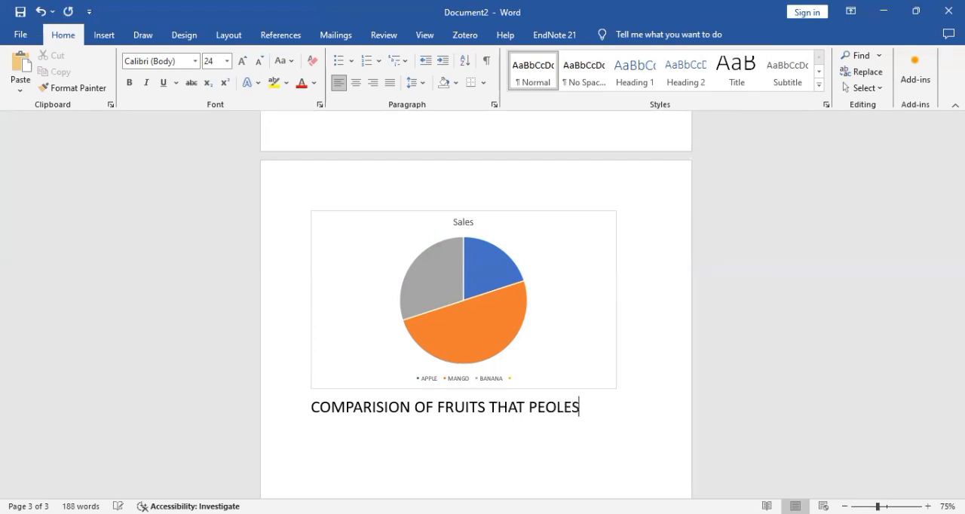
pyautogui.press('BackSpace')
pyautogui.press('BackSpace')
pyautogui.press('BackSpace')
pyautogui.press('BackSpace')
pyautogui.write('OPLES LIKE ')
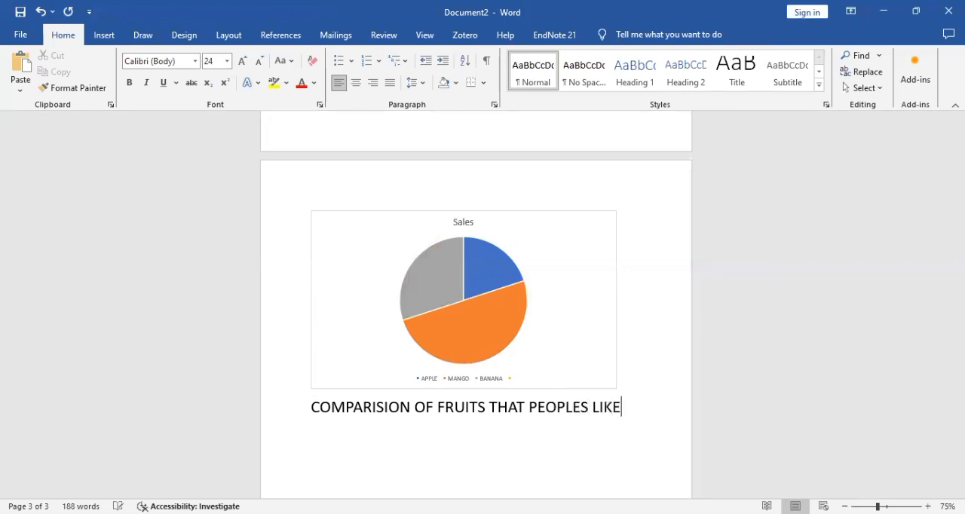
pyautogui.write('IN SUMMER')
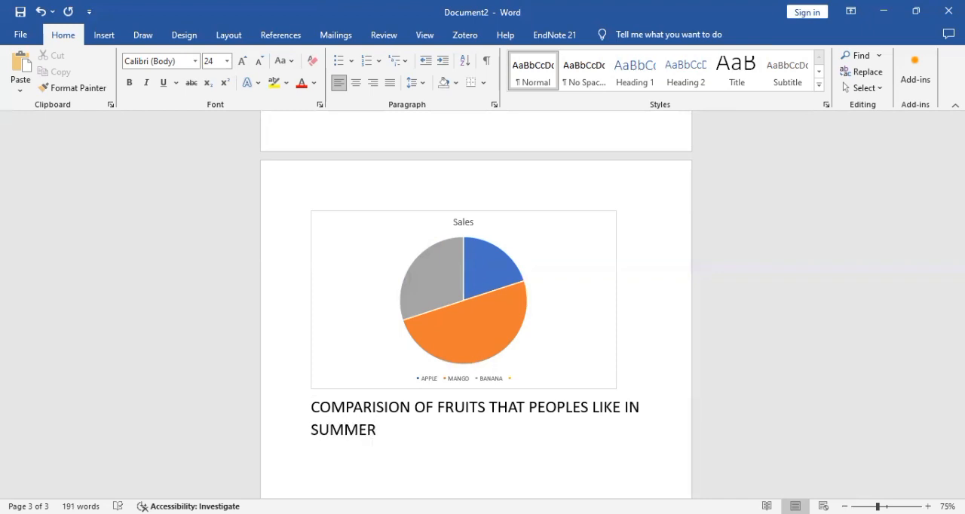
pyautogui.press('Return')
# Step: Add a Blank style header to the document containing the text "DATE:"
pyautogui.click(104, 34)
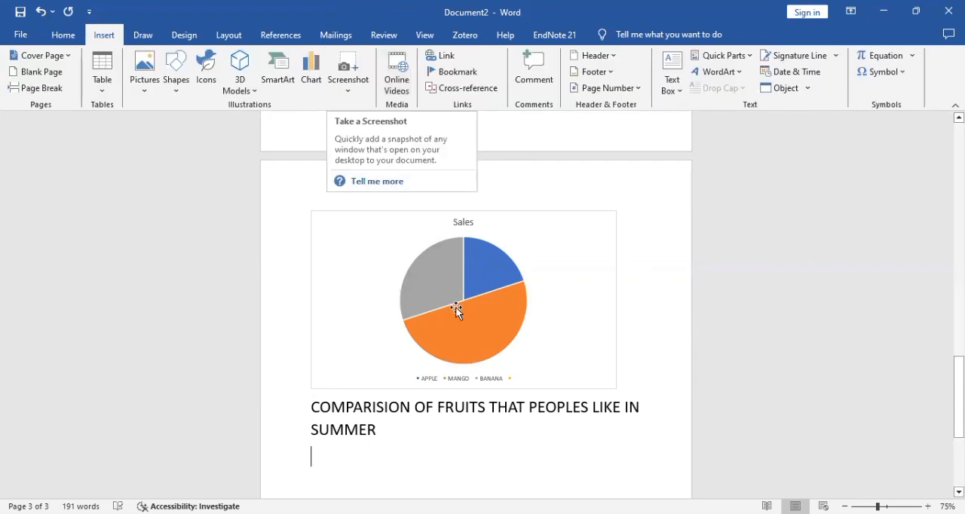
pyautogui.click(598, 59)
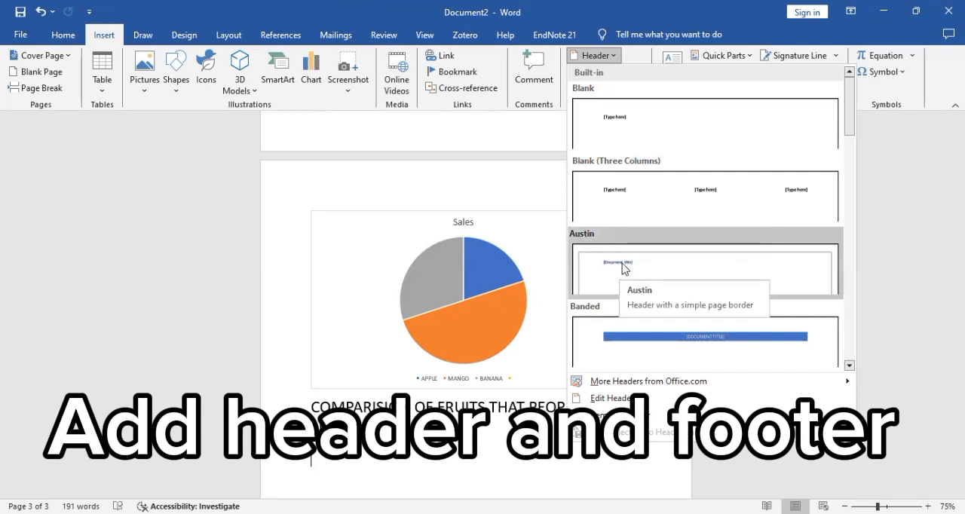
pyautogui.click(669, 135)
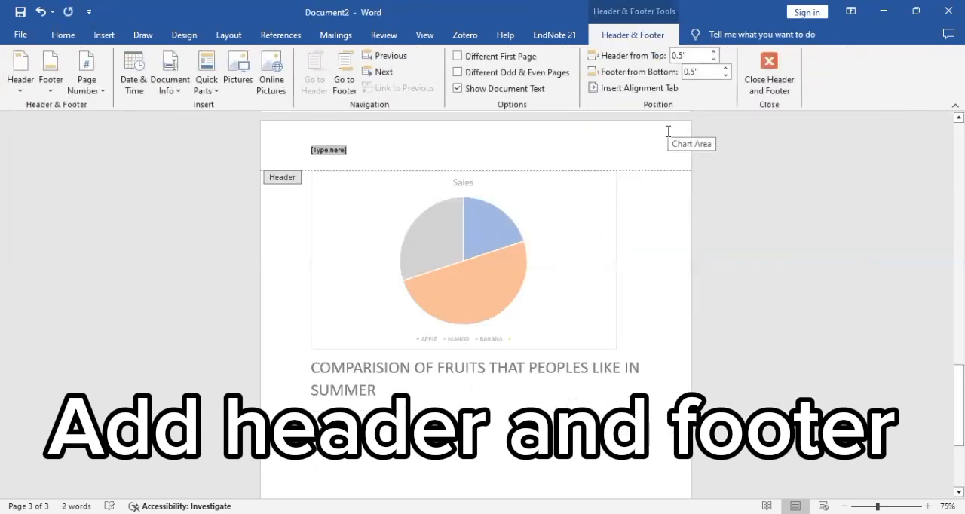
pyautogui.write('DA')
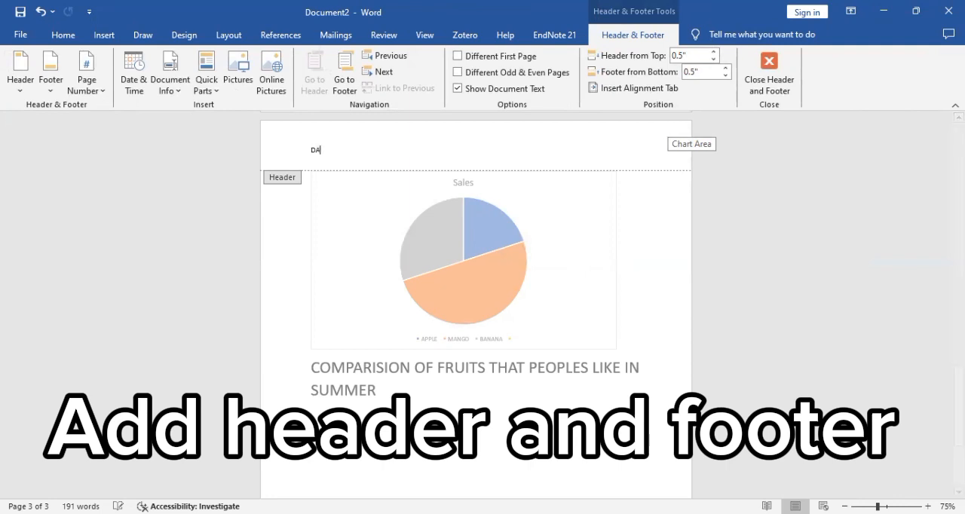
pyautogui.write('TE:')
pyautogui.press('Return')
pyautogui.press('BackSpace')
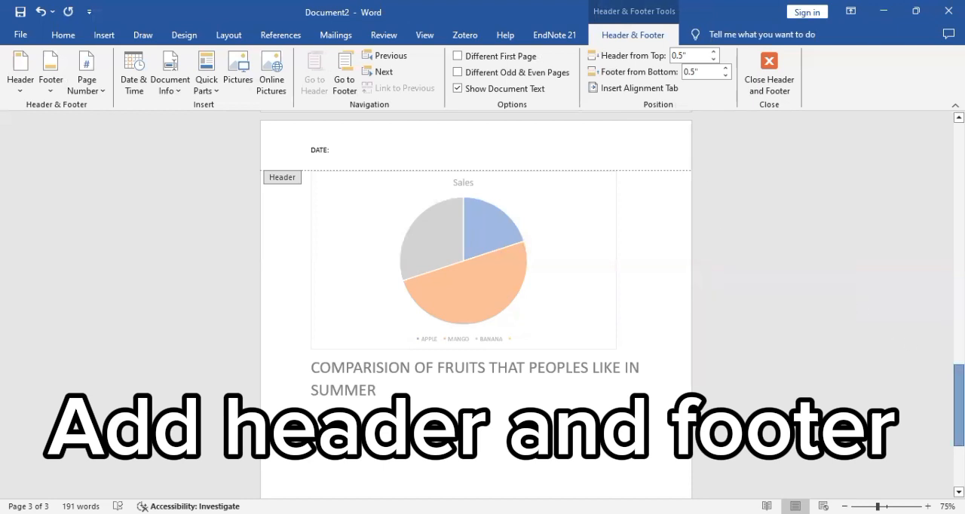
# Step: Set the header's distance from the top of the page to 0.6"
pyautogui.moveTo(958, 377); pyautogui.dragTo(958, 417)
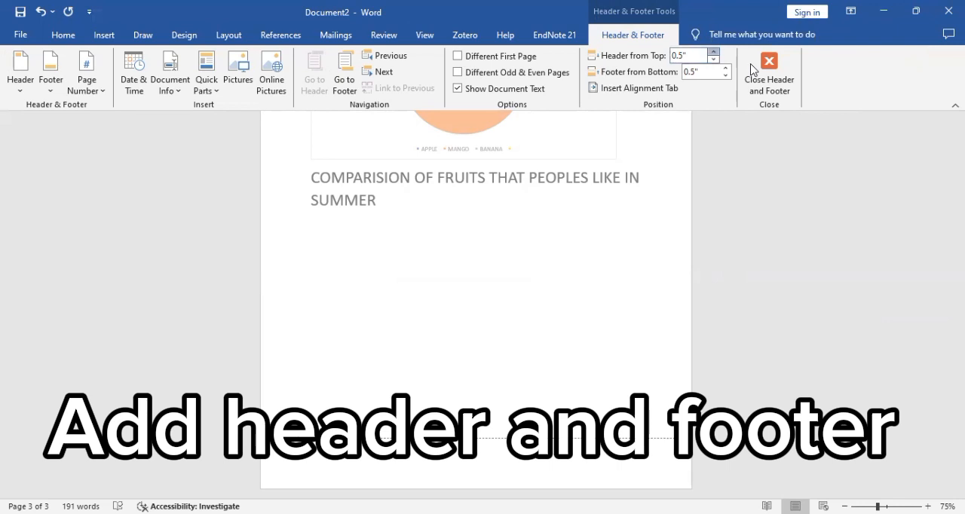
pyautogui.click(713, 52)
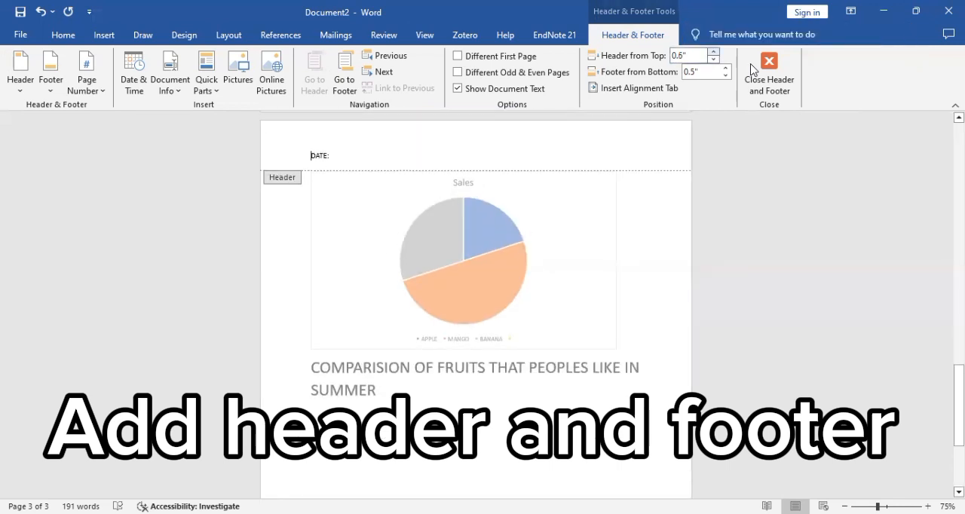
pyautogui.click(713, 52)
pyautogui.click(713, 52)
pyautogui.click(713, 52)
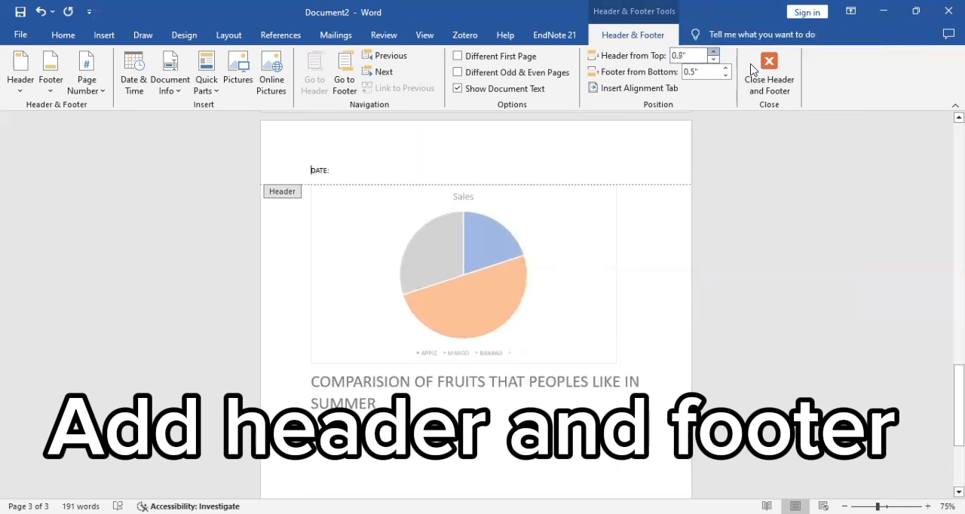
pyautogui.click(713, 61)
pyautogui.click(713, 60)
pyautogui.click(713, 60)
pyautogui.click(714, 60)
pyautogui.click(713, 60)
pyautogui.click(713, 53)
pyautogui.click(713, 54)
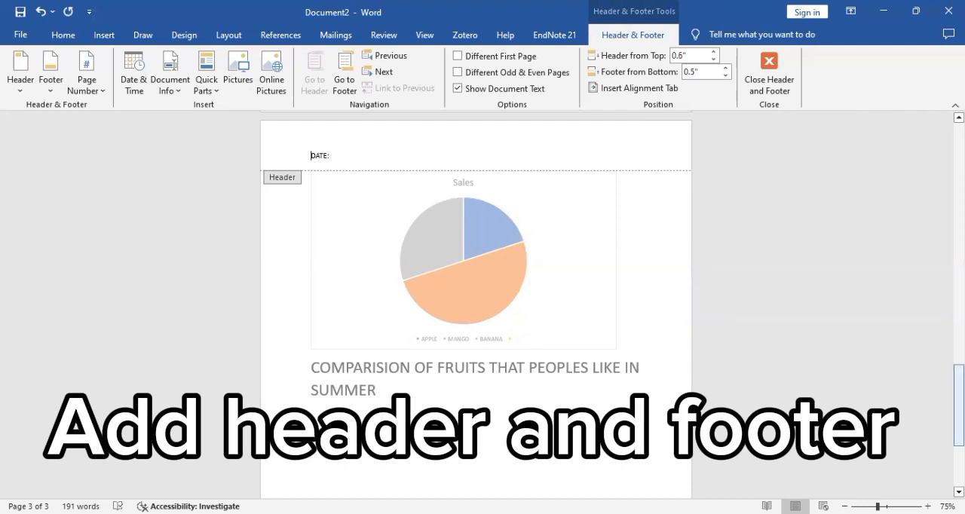
# Step: Set the footer's distance from the bottom of the page to 0.4"
pyautogui.moveTo(959, 404); pyautogui.dragTo(959, 445)
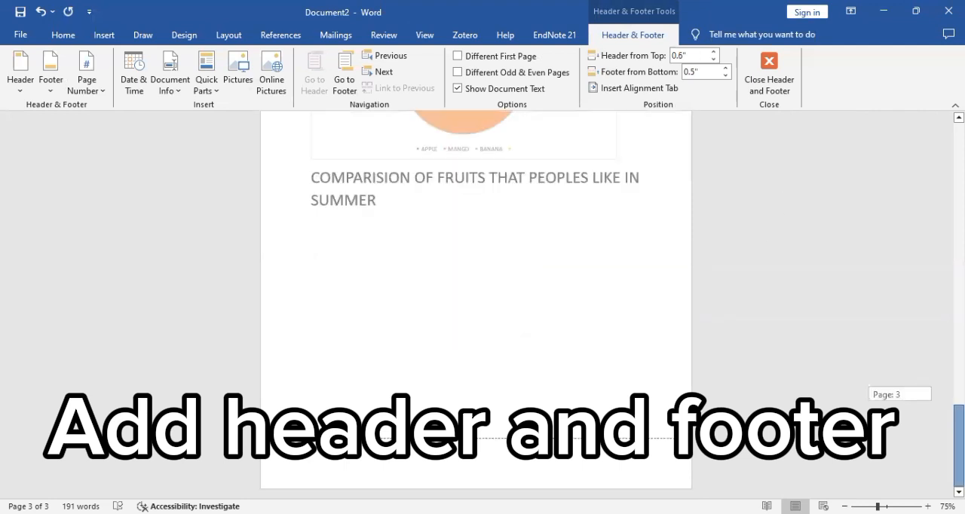
pyautogui.click(726, 76)
pyautogui.click(725, 76)
pyautogui.click(725, 68)
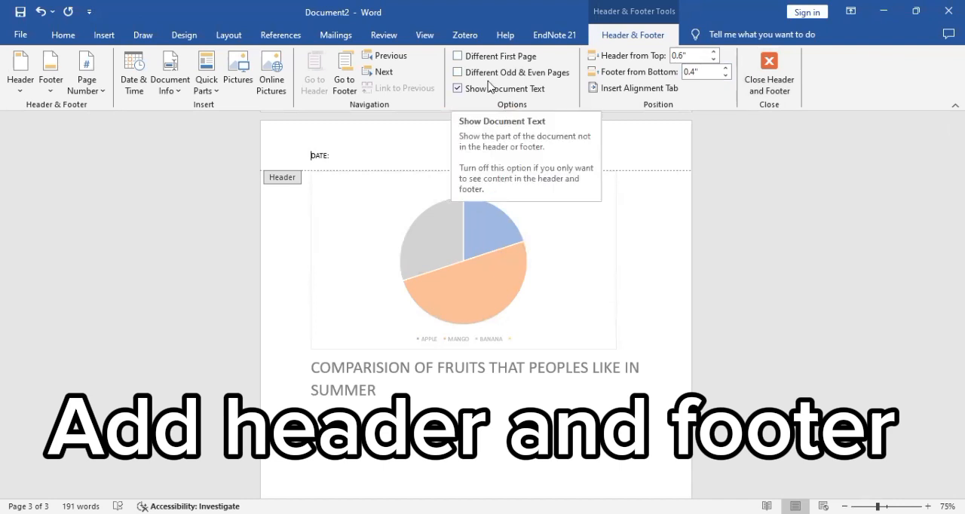
# Step: Insert page numbers at the bottom of the pages using the Plain Number 1 style
pyautogui.click(50, 75)
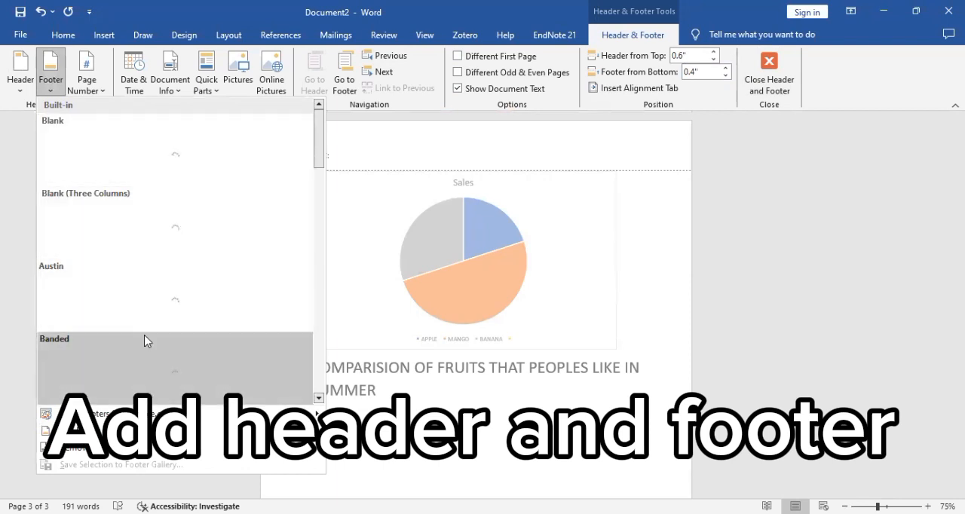
pyautogui.click(92, 82)
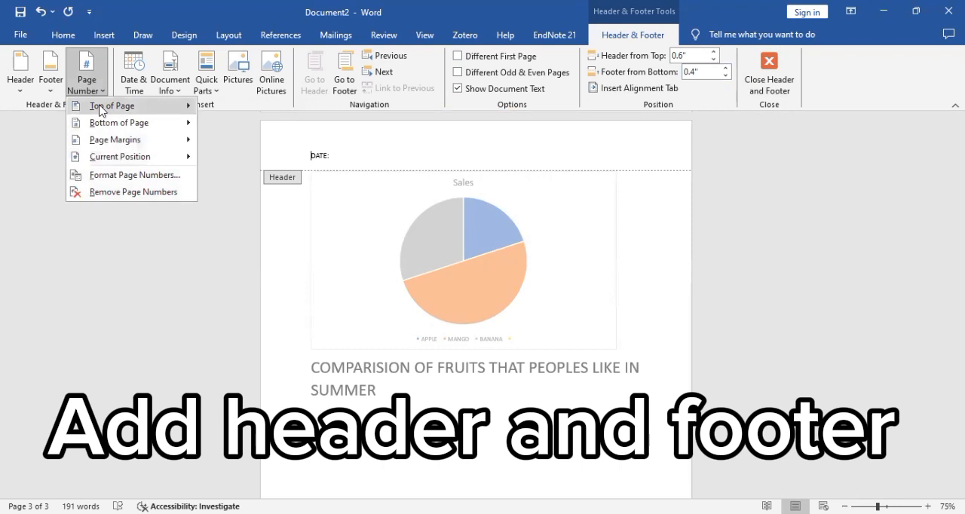
pyautogui.moveTo(118, 130)
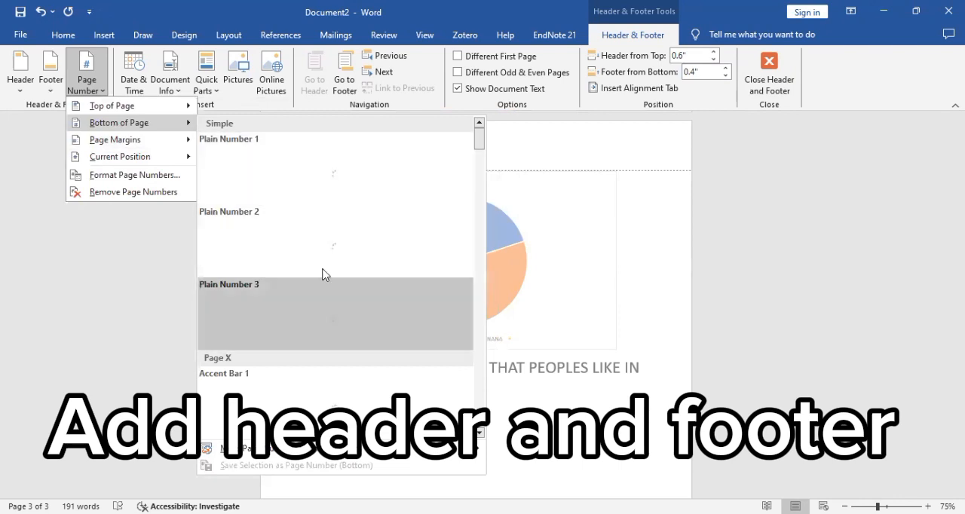
pyautogui.click(404, 199)
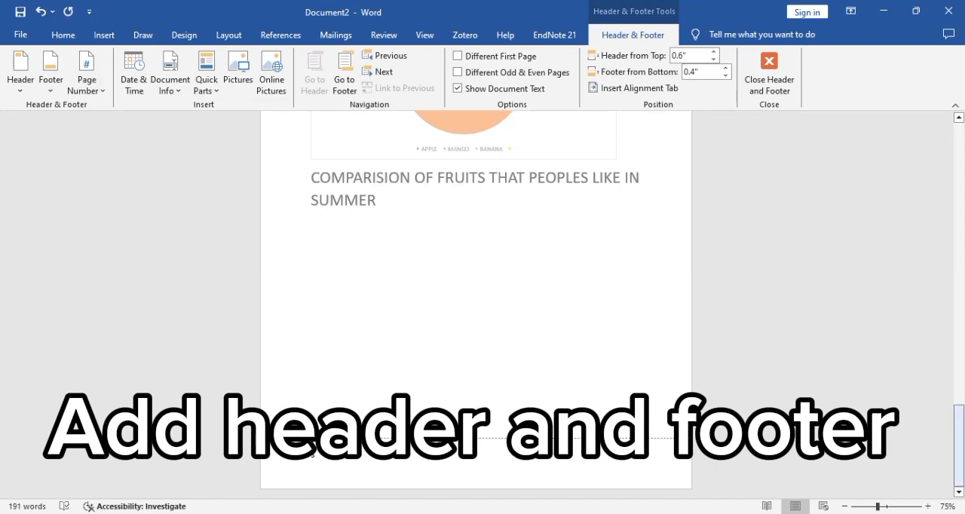
# Step: Check the footer page numbers and the DATE: header across all pages of the document
pyautogui.scroll(10, 476, 302)
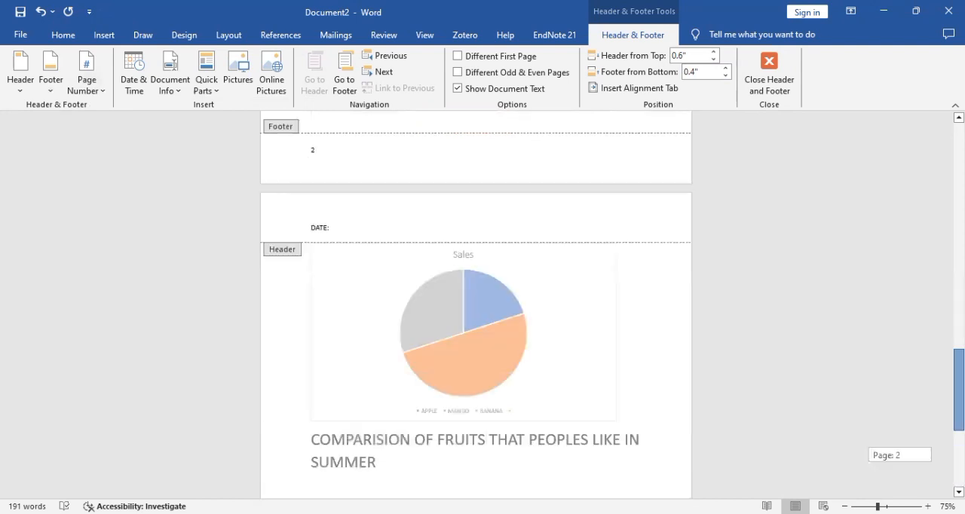
pyautogui.scroll(8, 476, 301)
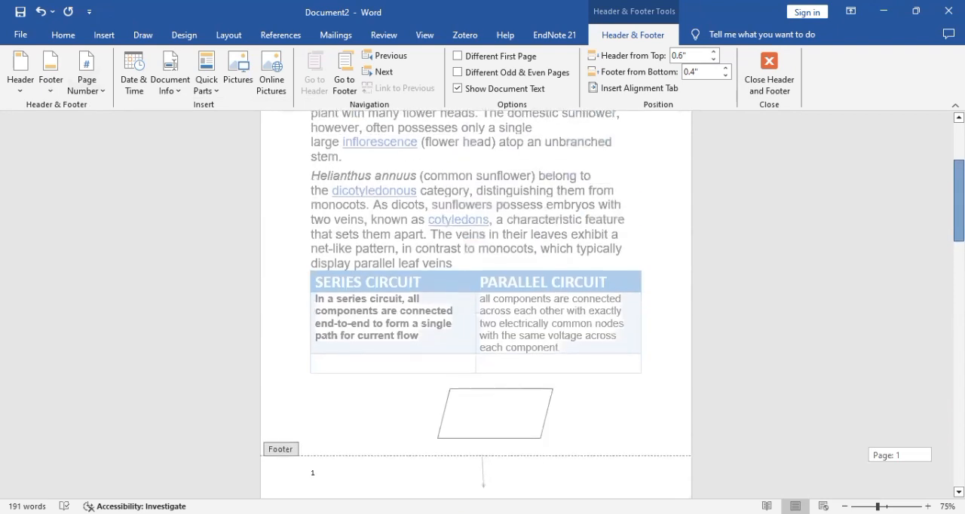
pyautogui.scroll(-4, 476, 302)
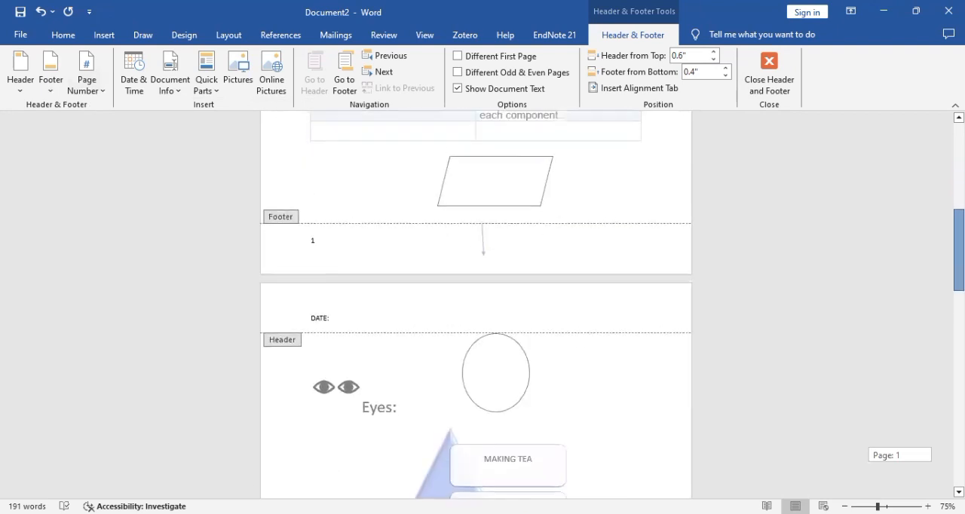
pyautogui.moveTo(958, 251); pyautogui.dragTo(958, 254)
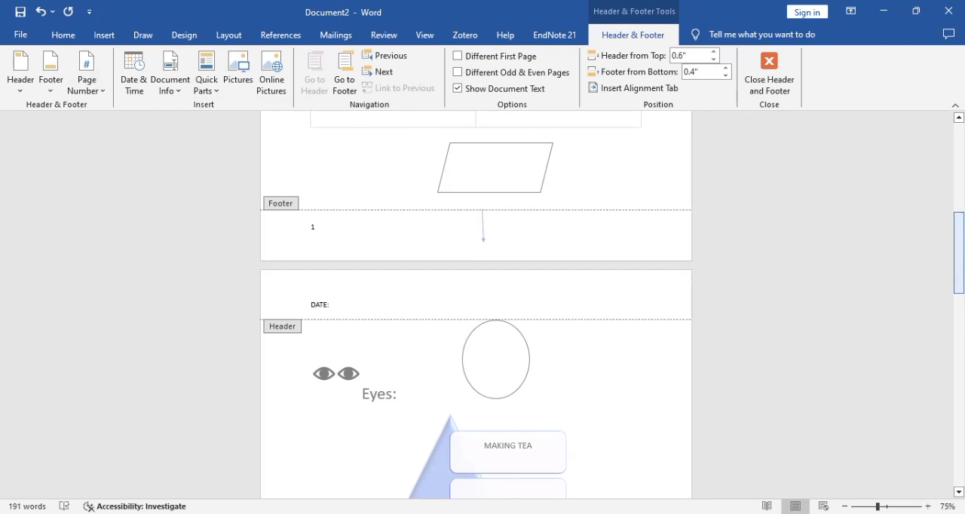
pyautogui.moveTo(958, 259); pyautogui.dragTo(959, 450)
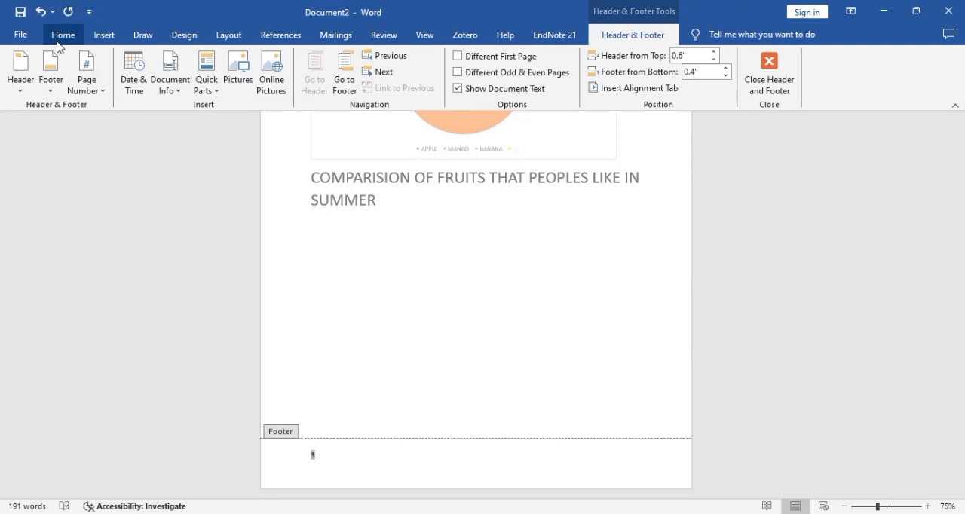
pyautogui.click(96, 38)
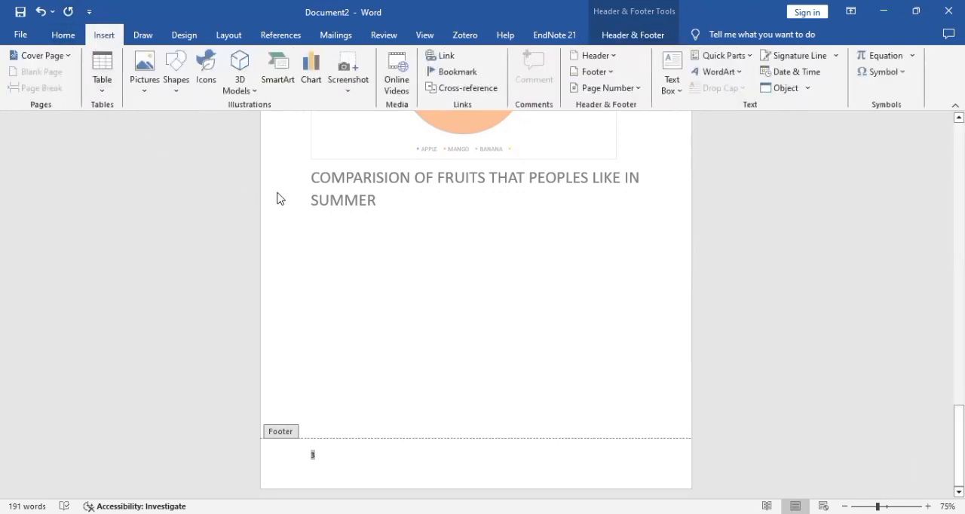